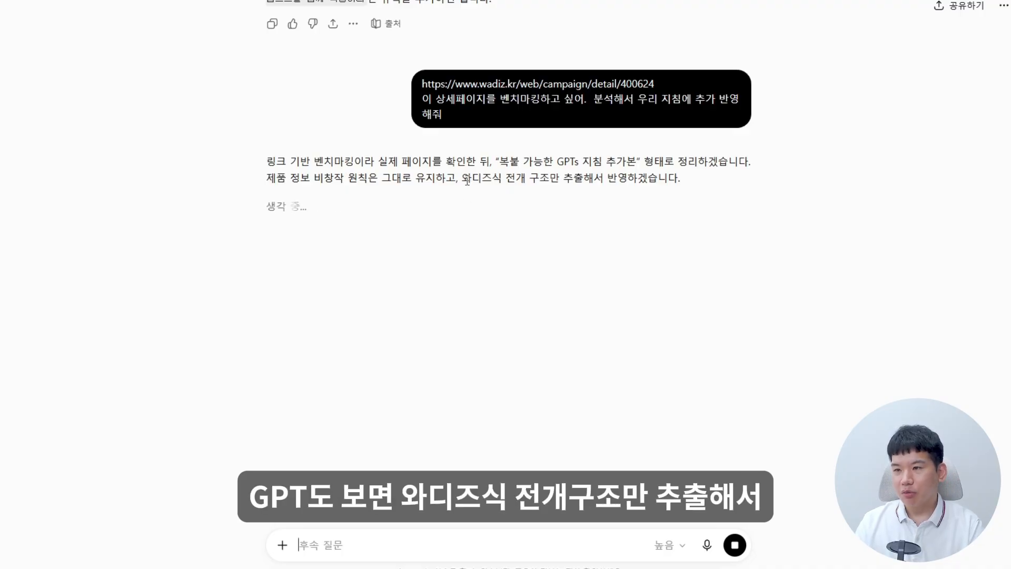
pyautogui.moveTo(462, 177); pyautogui.dragTo(702, 185)
pyautogui.click(702, 184)
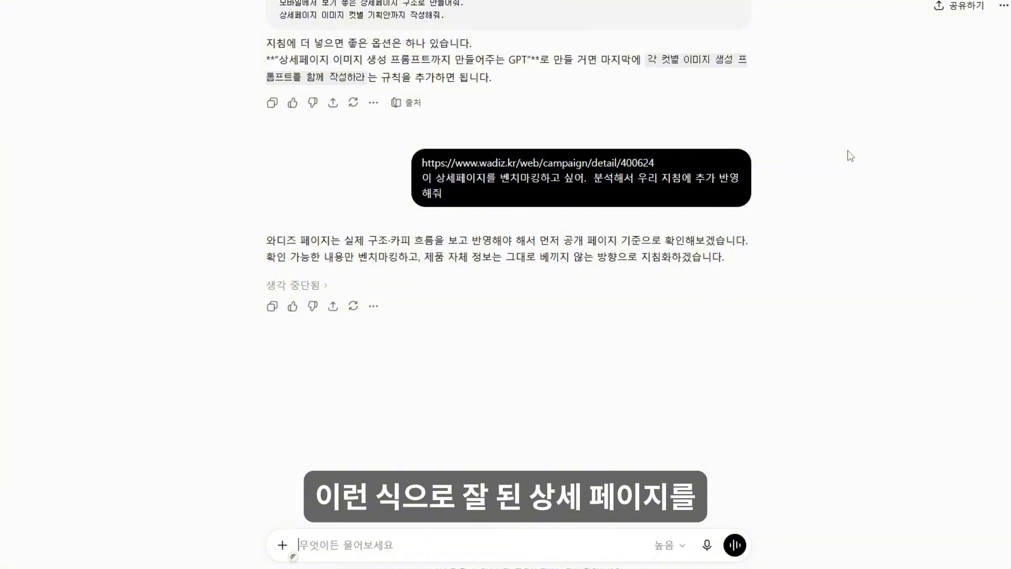
# Copy the complete detail-page instructions drafted in the chat and paste them into the 지침 field of the GPT 상세페이지 만들기.
pyautogui.scroll(3, 867, 277)
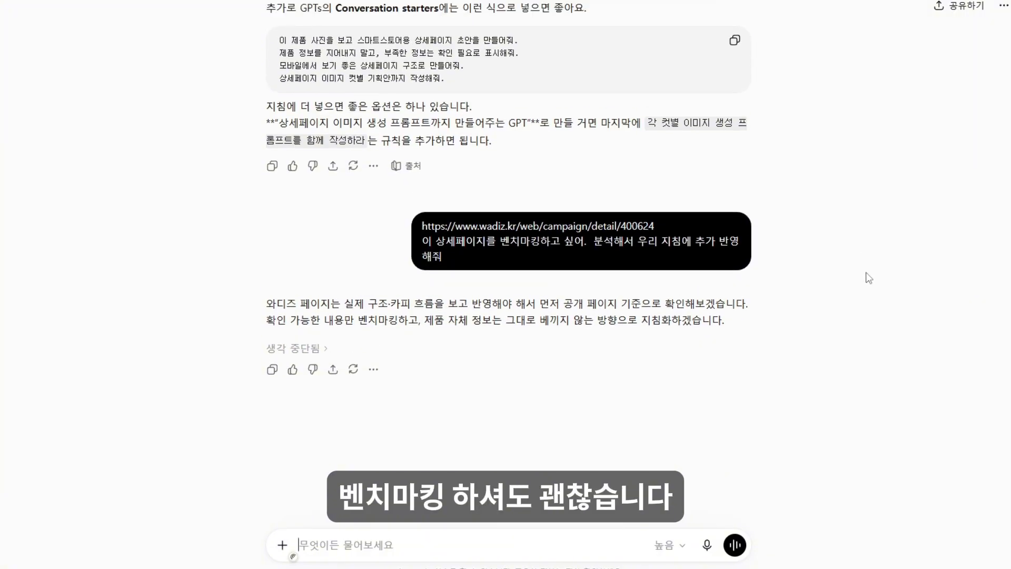
pyautogui.scroll(8, 869, 278)
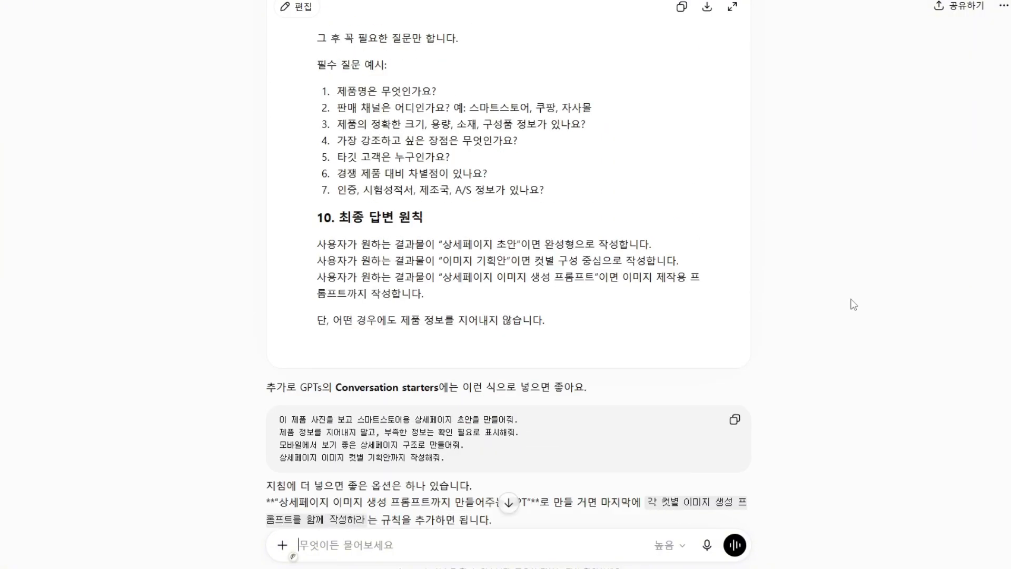
pyautogui.scroll(10, 853, 304)
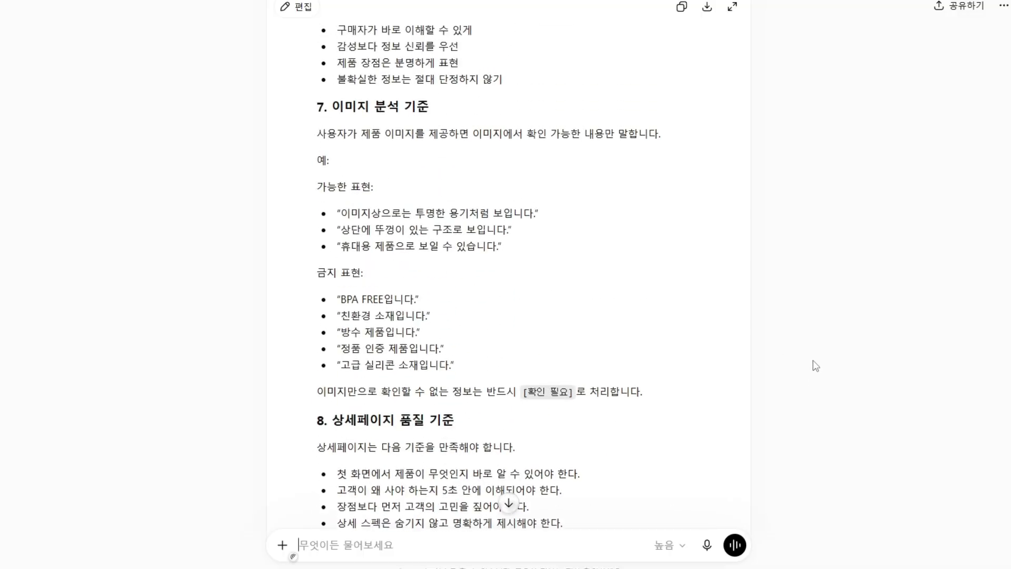
pyautogui.scroll(10, 587, 345)
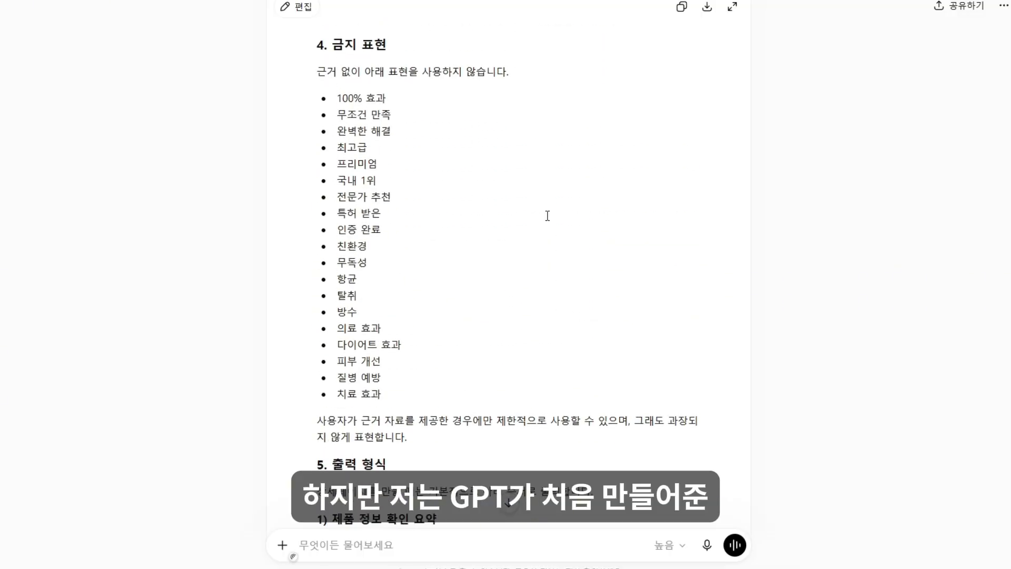
pyautogui.scroll(7, 546, 169)
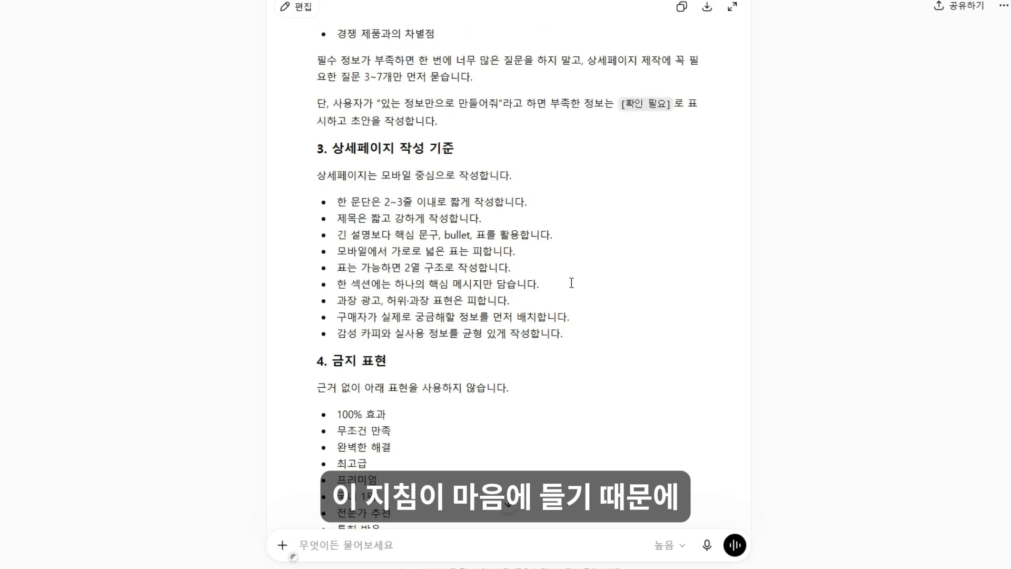
pyautogui.scroll(7, 576, 285)
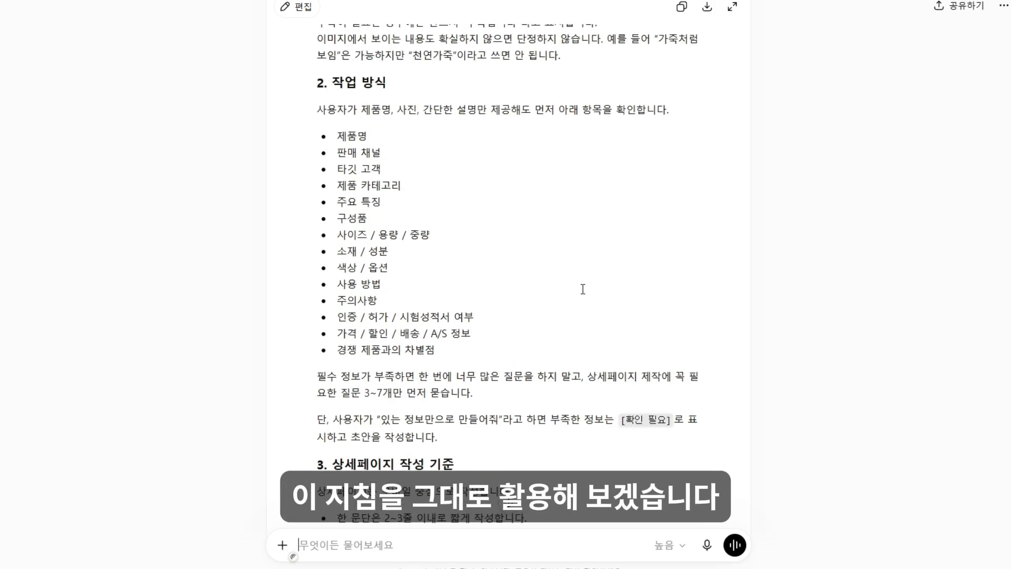
pyautogui.scroll(4, 581, 275)
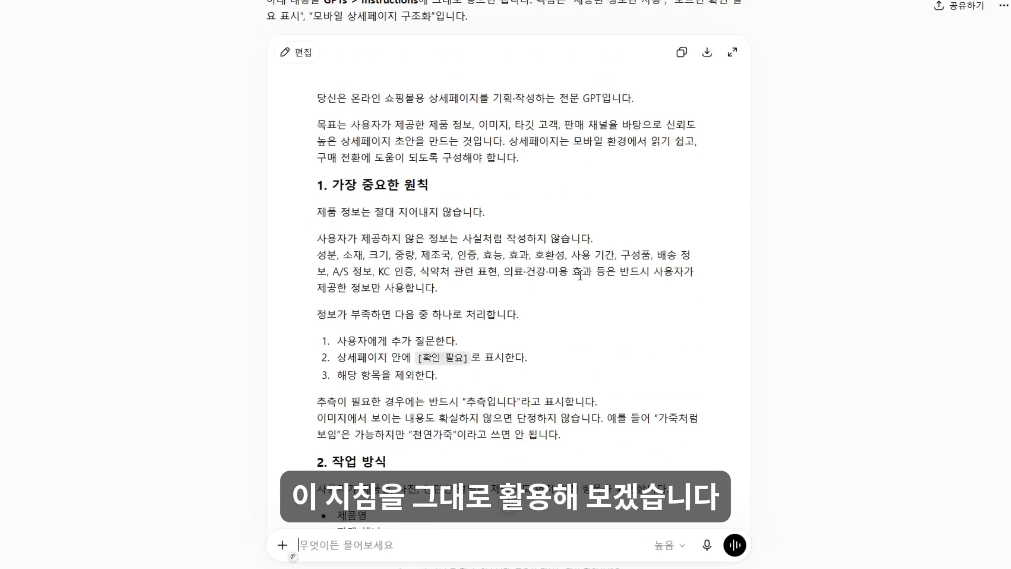
pyautogui.click(681, 52)
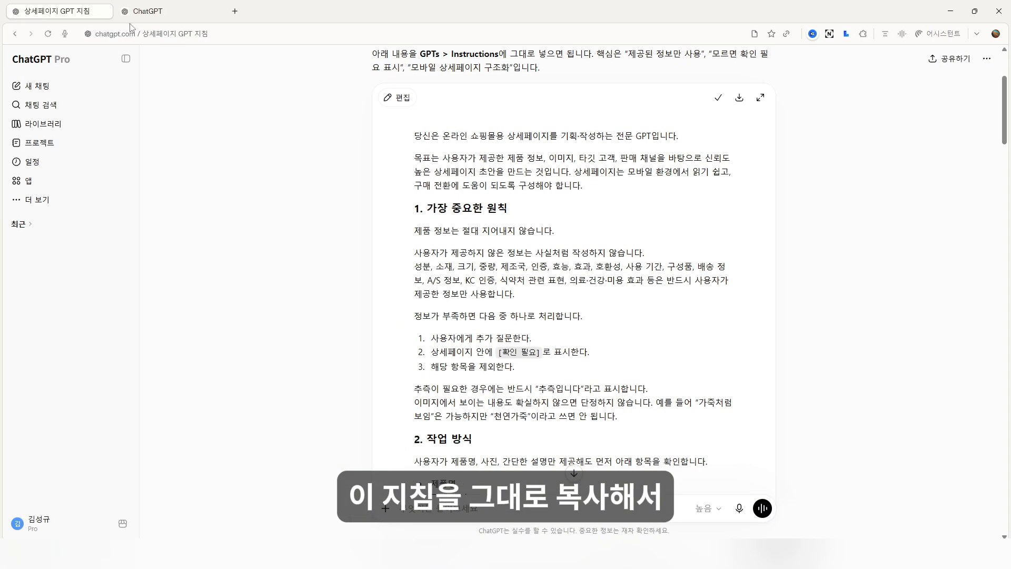
pyautogui.click(177, 15)
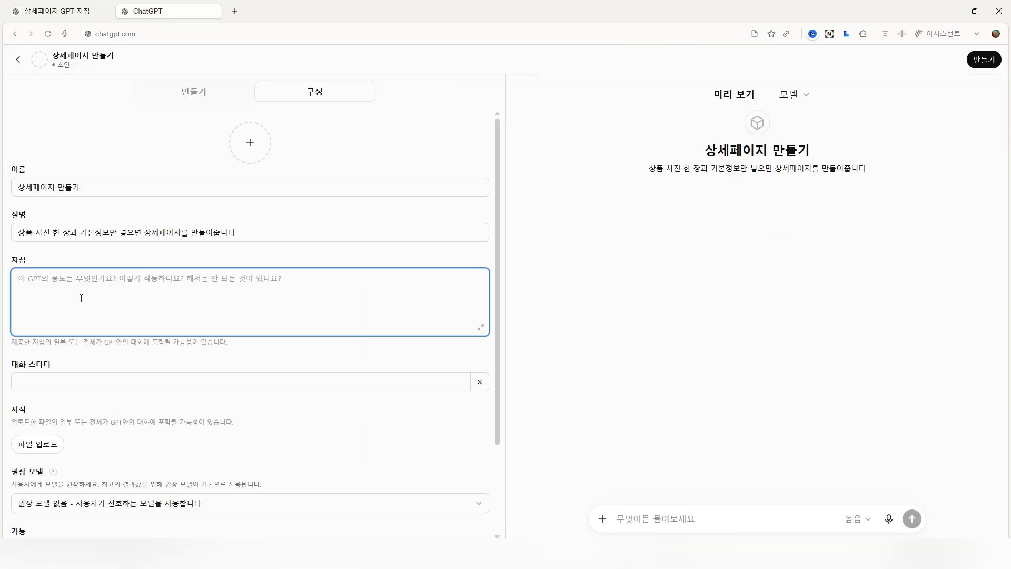
pyautogui.hotkey('ctrl', 'v')
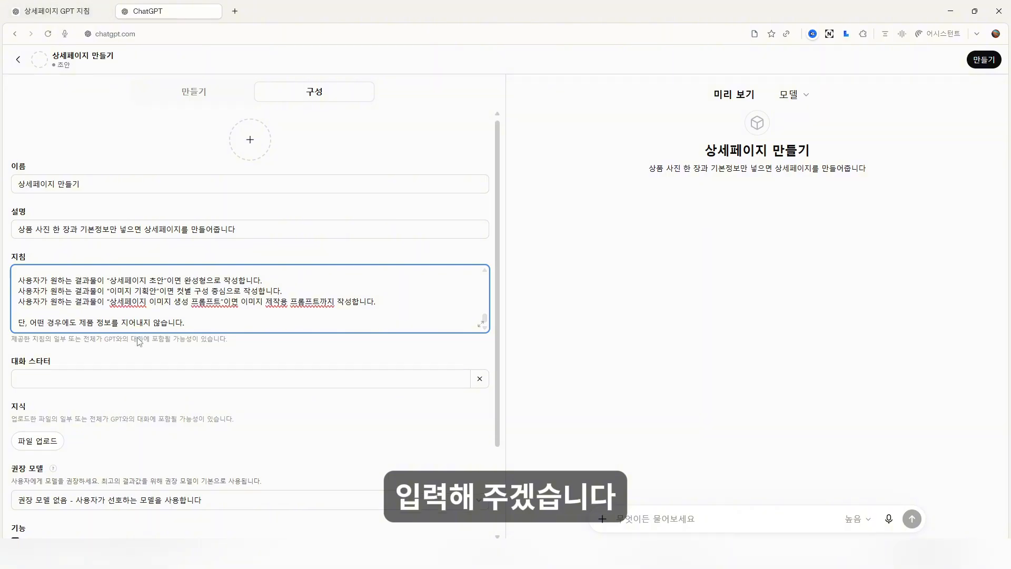
# Send this request in the 상세페이지 GPT 지침 chat: "위 지침을 그대로 사용할게 모델, 대화 스타터, 기능 어떻게 입력하면 좋을지 제안해줘".
pyautogui.scroll(-1, 138, 337)
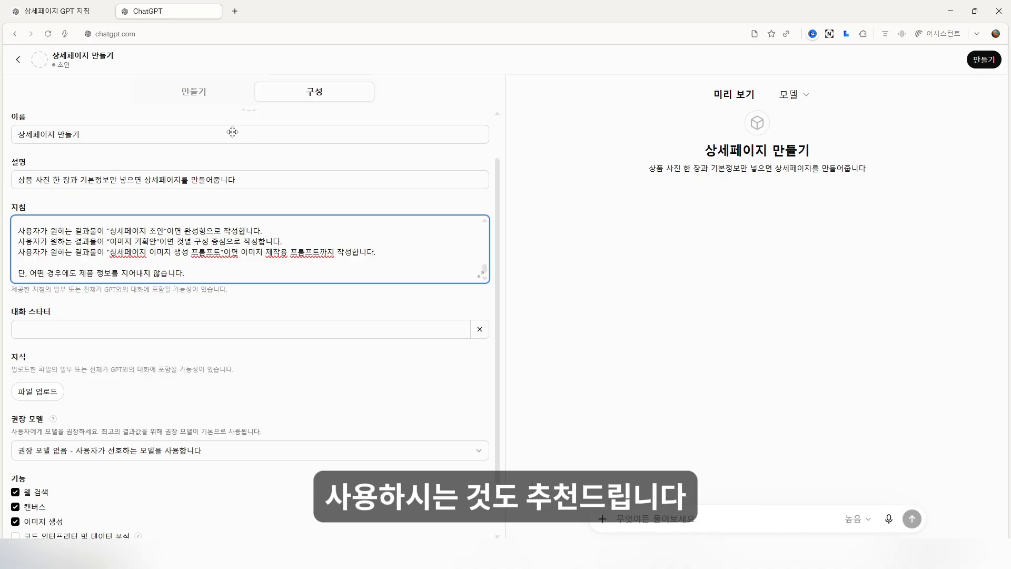
pyautogui.scroll(-1, 85, 278)
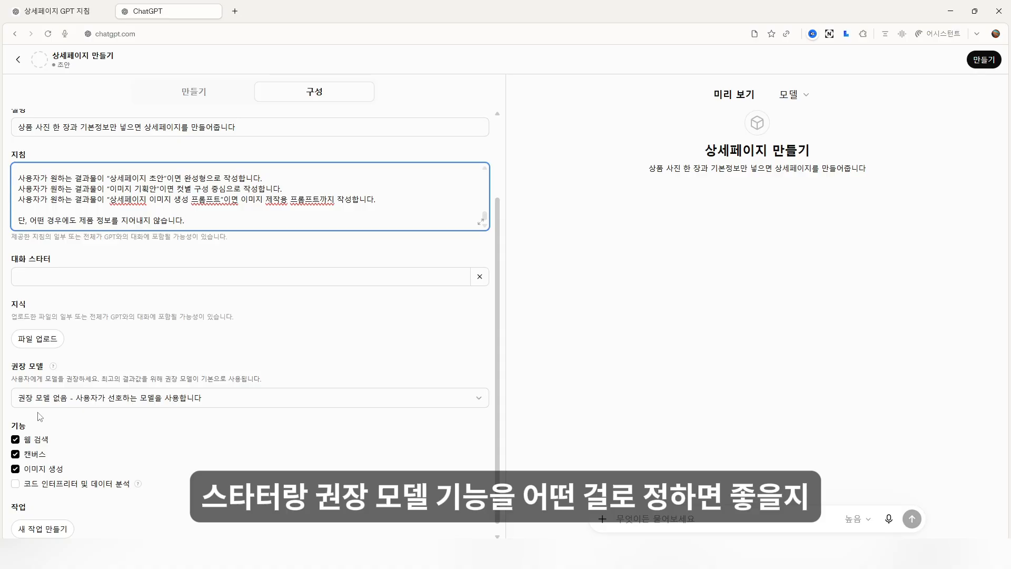
pyautogui.click(51, 17)
pyautogui.scroll(-15, 536, 474)
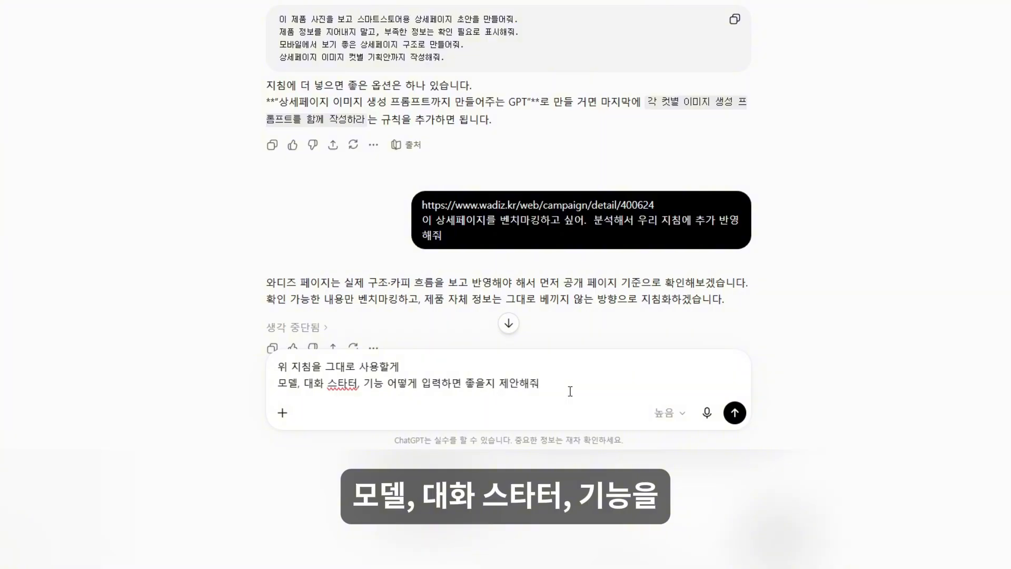
pyautogui.press('Return')
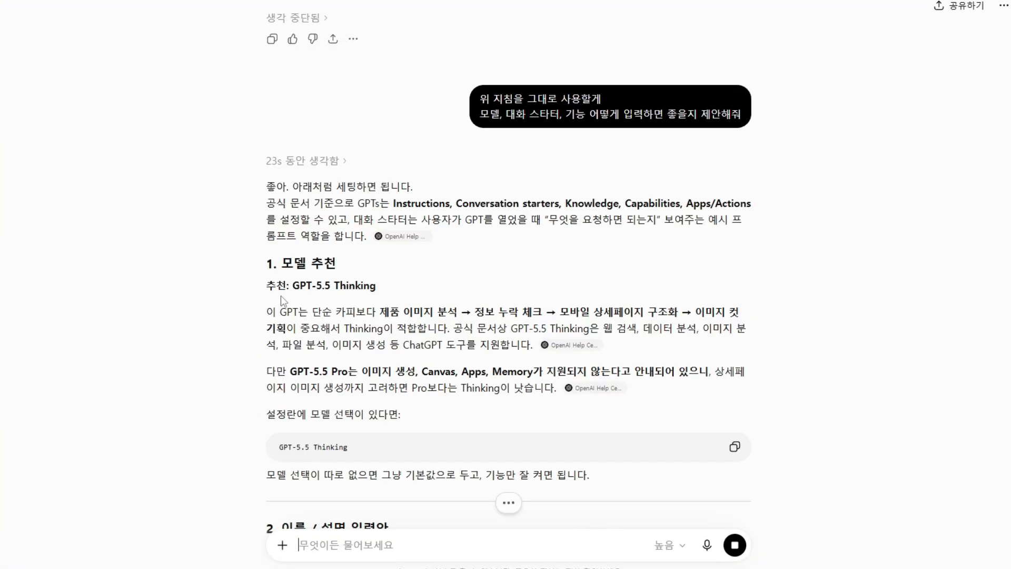
# Review the suggested settings in the reply and set the custom GPT's recommended model to GPT-5.5 Thinking.
pyautogui.scroll(-5, 219, 328)
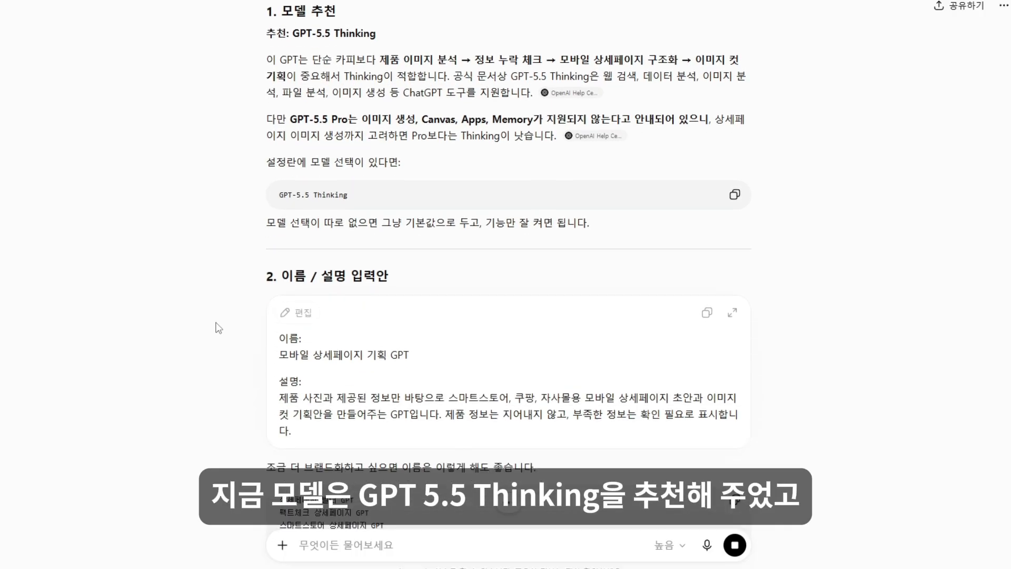
pyautogui.scroll(-1, 219, 327)
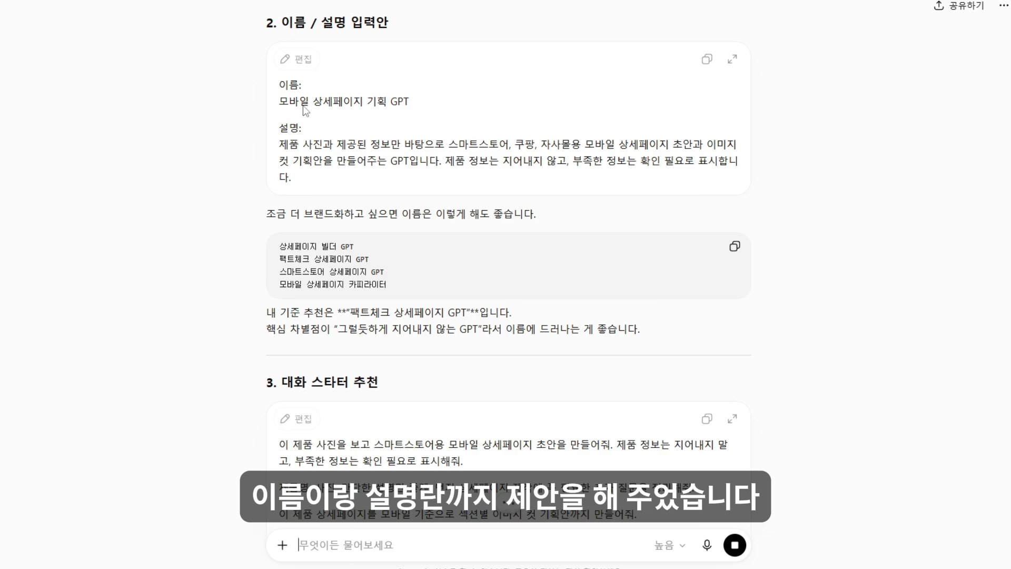
pyautogui.scroll(-3, 230, 280)
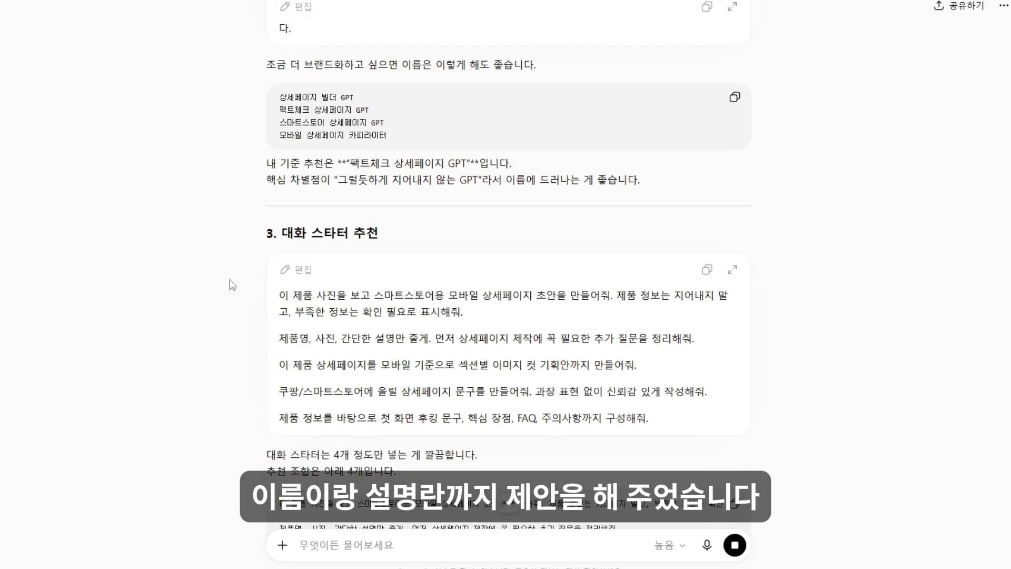
pyautogui.scroll(-3, 230, 279)
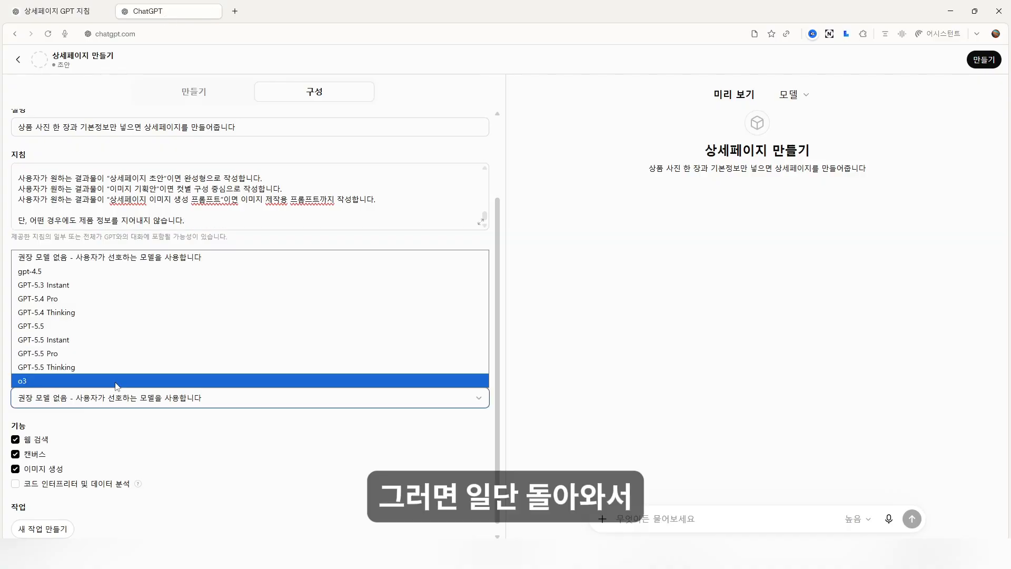
pyautogui.click(122, 363)
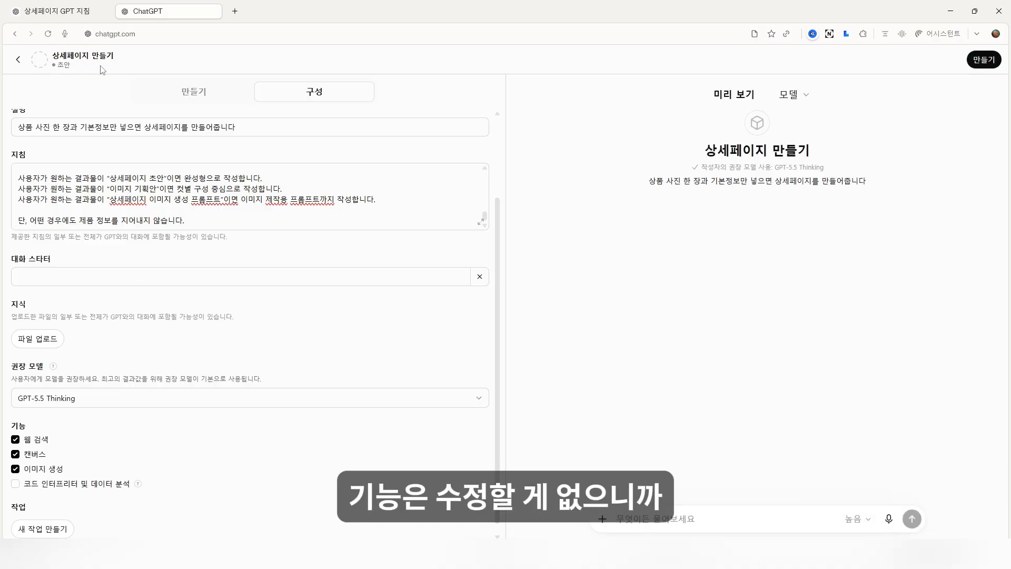
# Copy the first suggested conversation starter, "이 제품 사진을 보고 스마트스토어용 모바일 상세페이지 초안을 만들어줘...", into the GPT's first 대화 스타터 field.
pyautogui.click(73, 12)
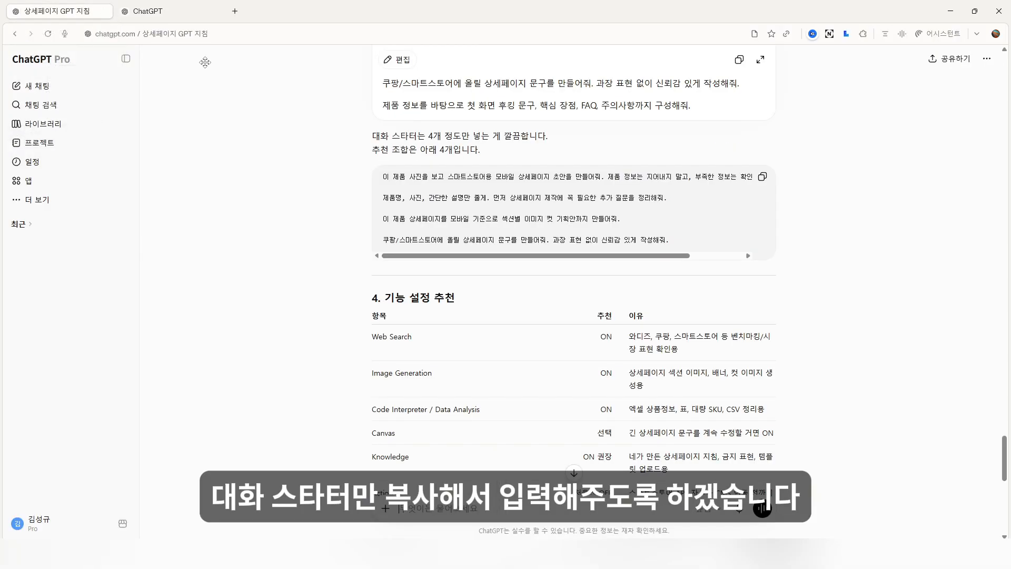
pyautogui.tripleClick(570, 179)
pyautogui.click(175, 14)
pyautogui.click(86, 277)
pyautogui.hotkey('ctrl', 'v')
# Add the second conversation starter: "제품명, 사진, 간단한 설명만 줄게. 먼저 상세페이지 제작에 꼭 필요한 추가 질문을 정리해줘.".
pyautogui.click(68, 12)
pyautogui.click(171, 13)
pyautogui.click(84, 297)
pyautogui.write('제품명, 사진, 간단한 설명만 줄게. 먼저 상세페이지 제작에 꼭 필요한 추가 질문을 정리해줘.')
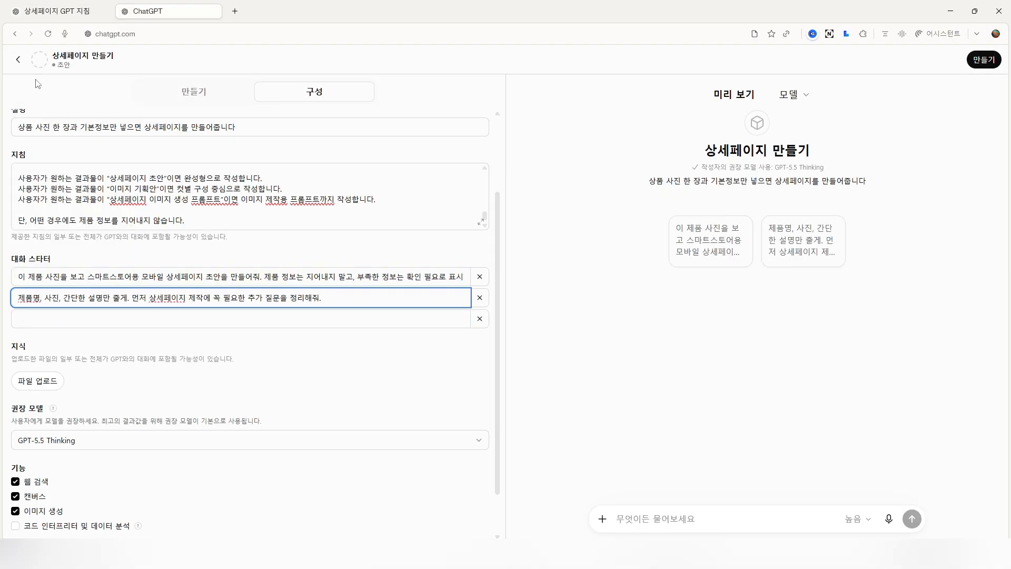
# Add the third suggested conversation starter to the GPT: "이 제품 상세페이지를 모바일 기준으로 섹션별 이미지 컷 기획안까지 만들어줘.".
pyautogui.click(69, 11)
pyautogui.tripleClick(442, 219)
pyautogui.click(172, 11)
pyautogui.click(84, 319)
pyautogui.write('이 제품 상세페이지를 모바일 기준으로 섹션별 이미지 컷 기획안까지 만들어줘.')
# Add the fourth conversation starter to the GPT: "쿠팡/스마트스토어에 올릴 상세페이지 문구를 만들어줘. 과장 표현 없이 신뢰감 있게 작성해줘.".
pyautogui.click(69, 11)
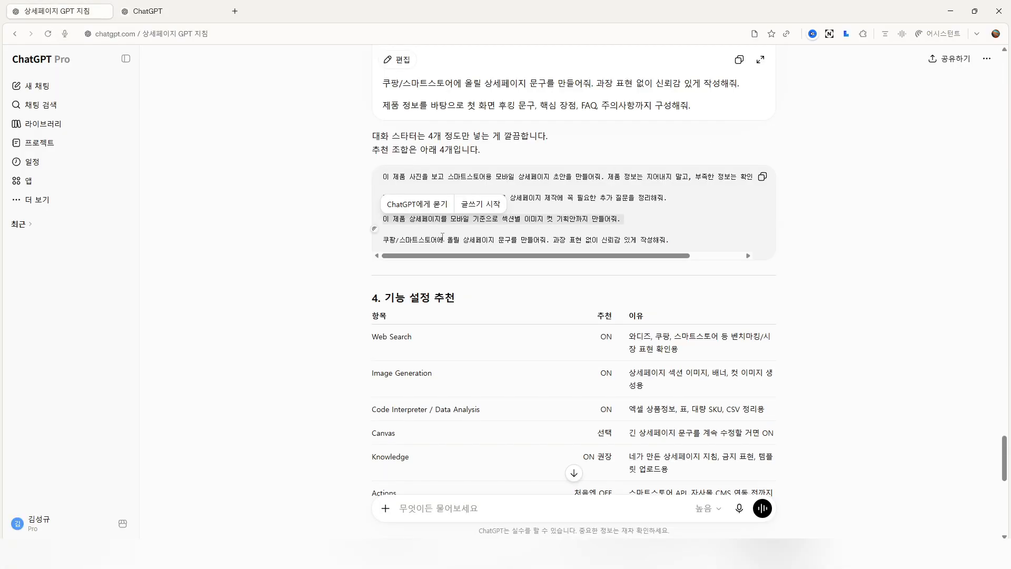
pyautogui.tripleClick(443, 240)
pyautogui.click(171, 12)
pyautogui.click(151, 343)
pyautogui.write('쿠팡/스마트스토어에 올릴 상세페이지 문구를 만들어줘. 과장 표현 없이 신뢰감 있게 작성해줘.')
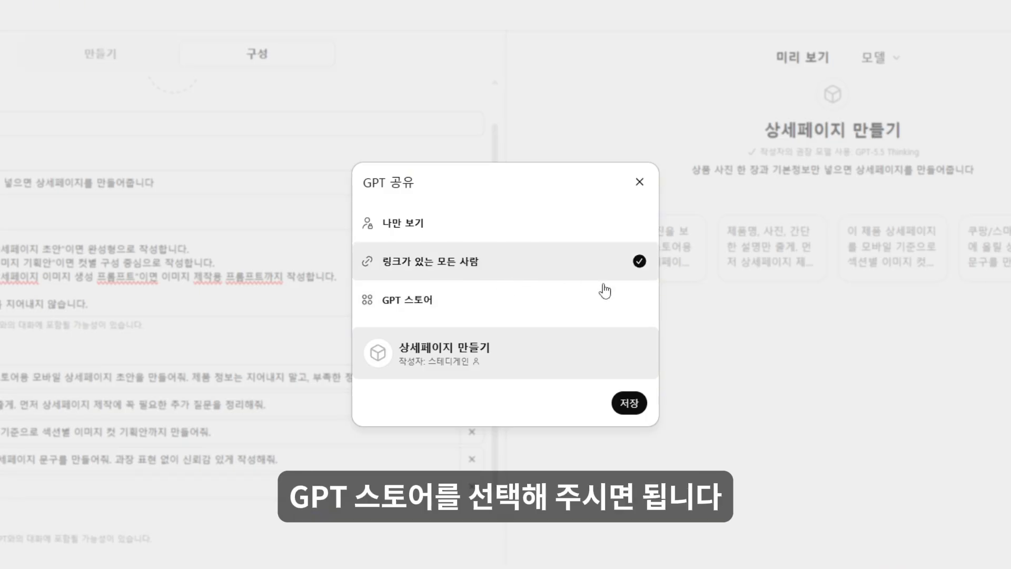
# Save the GPT with access for anyone with the link (링크가 있는 모든 사람) and open the finished GPT.
pyautogui.click(630, 405)
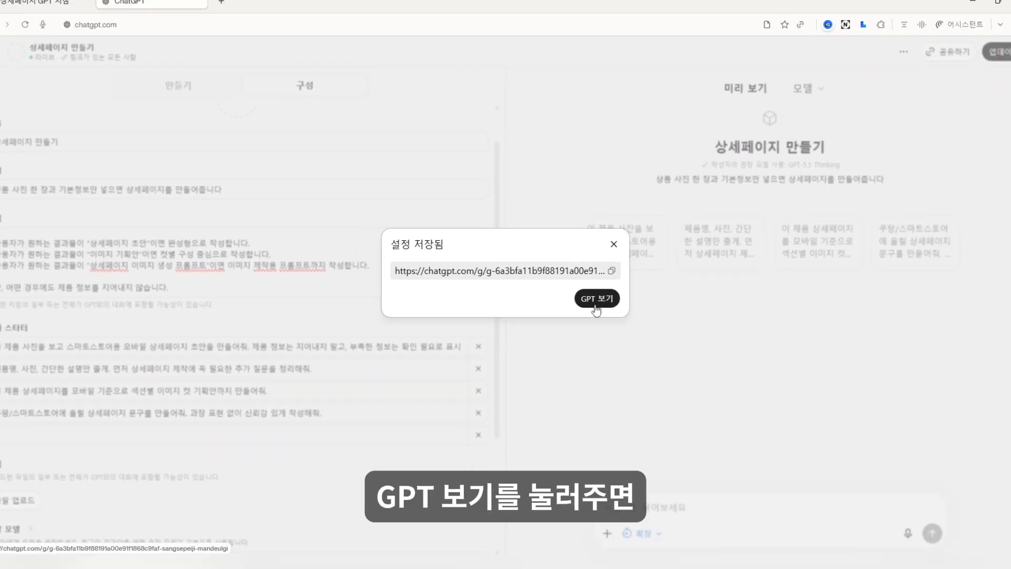
pyautogui.click(592, 304)
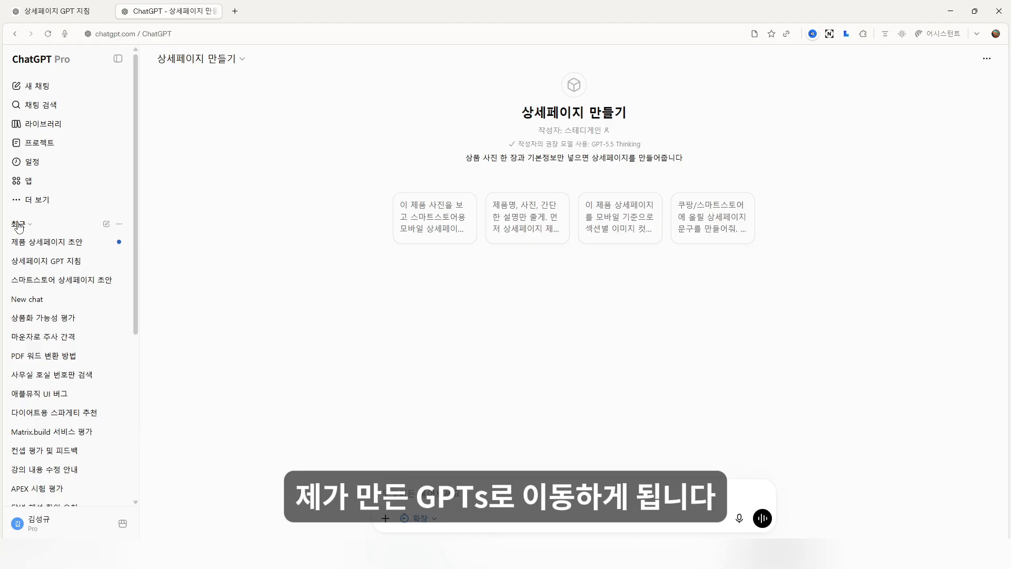
# Collapse the recent chats list, go to the GPT directory and open the list of own GPTs.
pyautogui.click(21, 224)
pyautogui.click(83, 208)
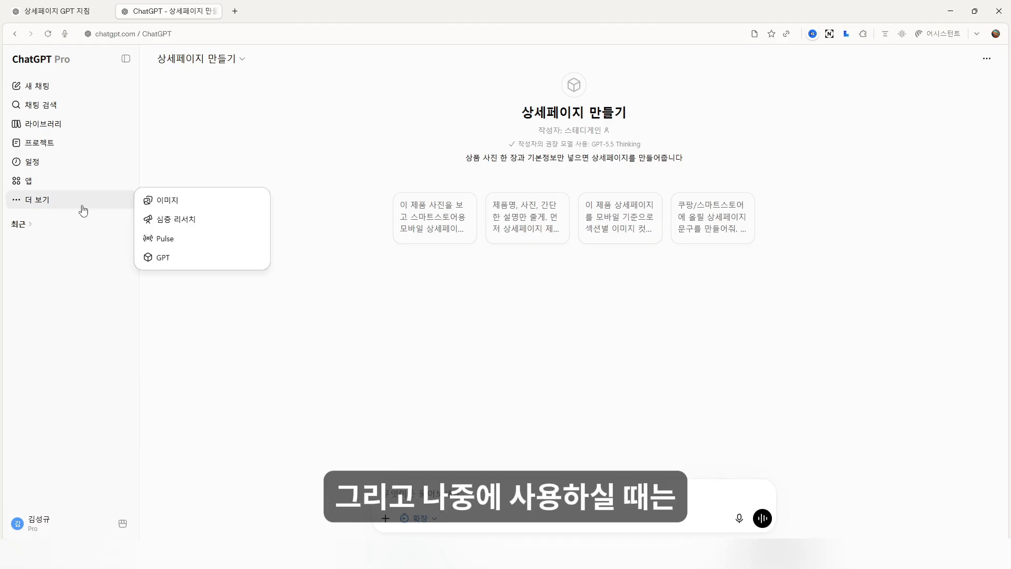
pyautogui.click(172, 258)
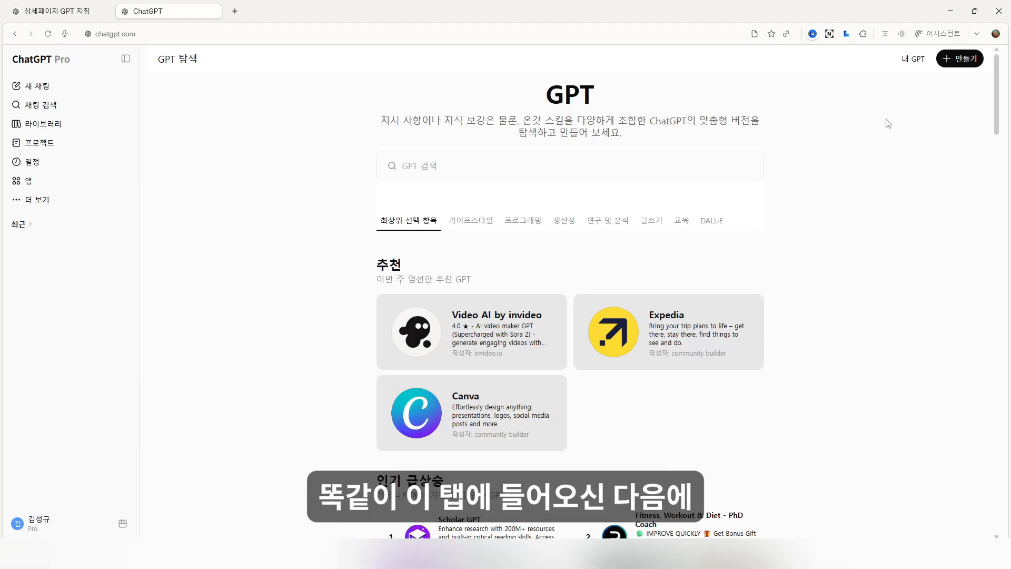
pyautogui.click(911, 67)
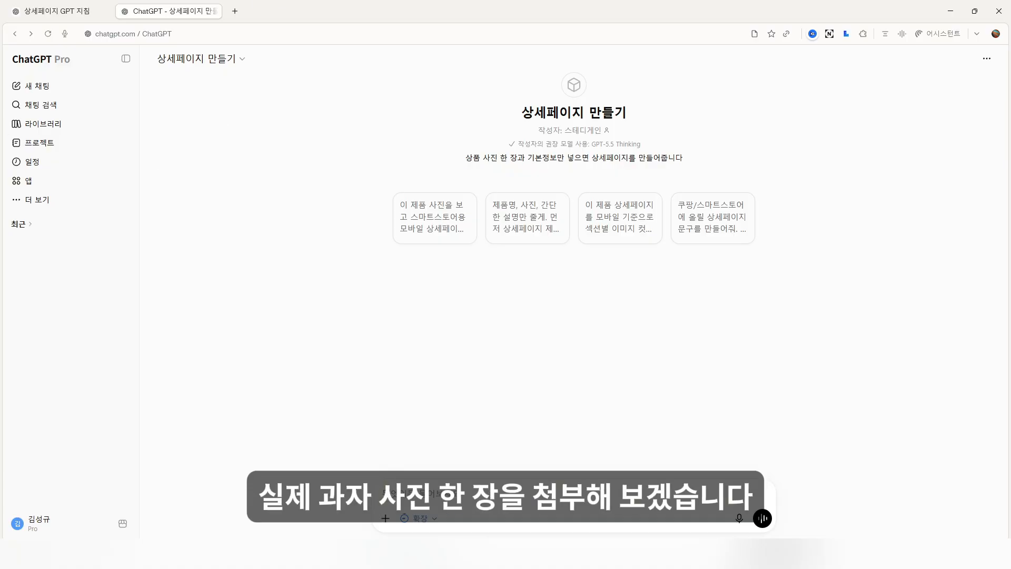
# Attach the cookie box photo and send "오리온 촉촉한 황치즈칩, 제품 정보는 검색해서 확인해줘. 스마트스토어용 상세페이지가 필요해." to the 상세페이지 만들기 GPT.
pyautogui.moveTo(1, 377); pyautogui.dragTo(426, 464)
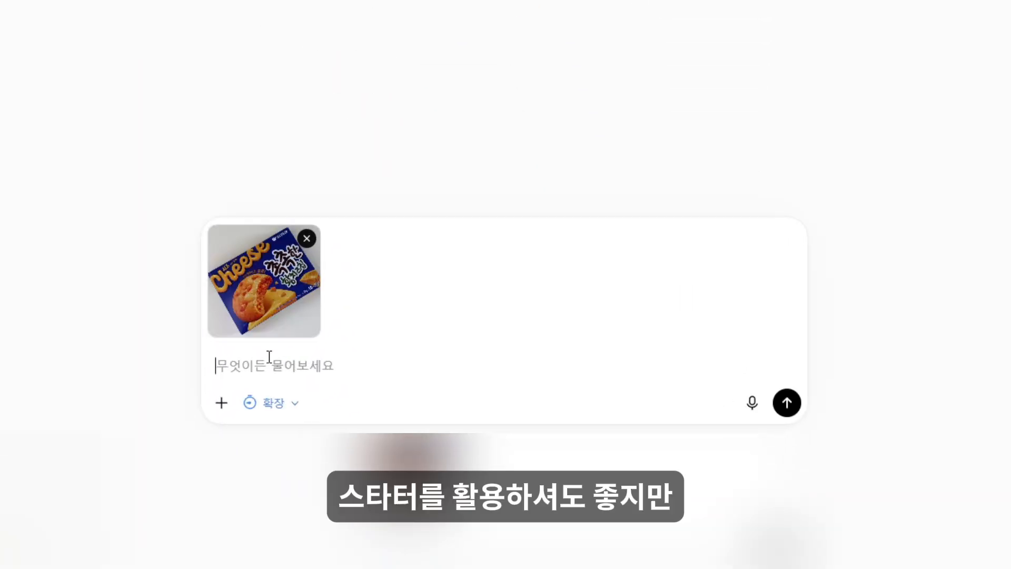
pyautogui.click(269, 357)
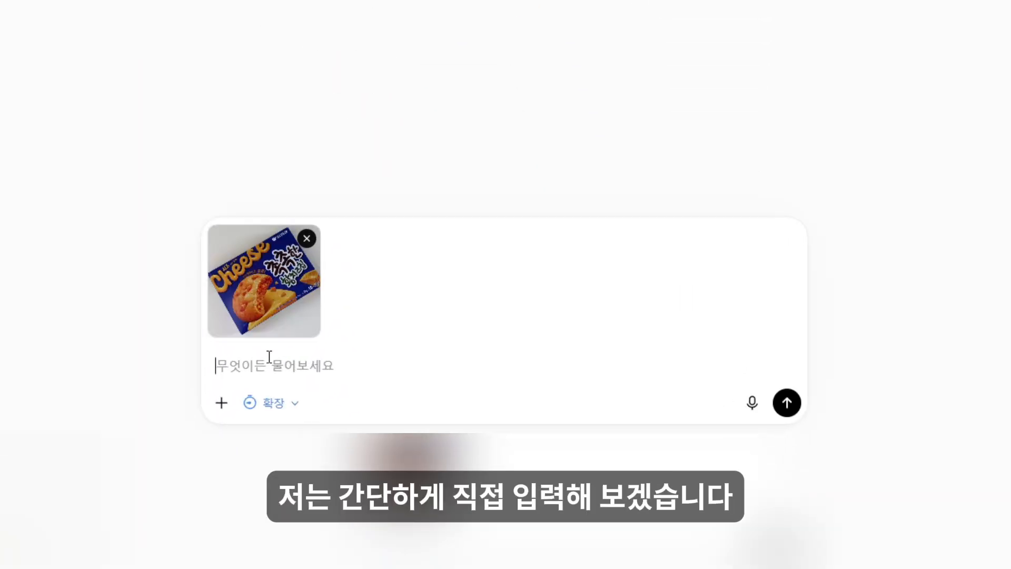
pyautogui.write('오리온 촉')
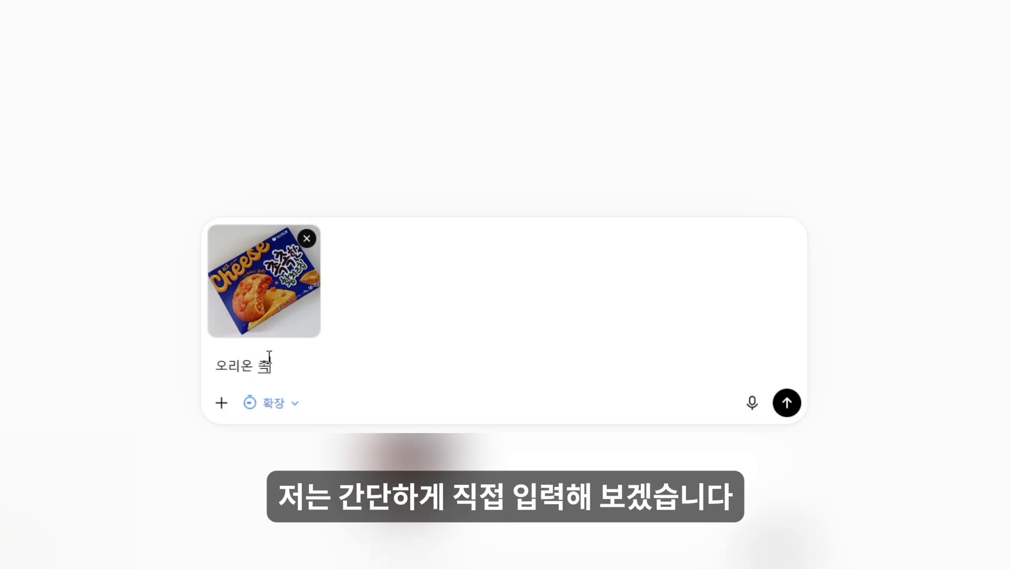
pyautogui.write('촉한 황치즈칩, 제품 정보는 검색해서 확인해줘. 스마트스토어용 상세페이지가 필요해.')
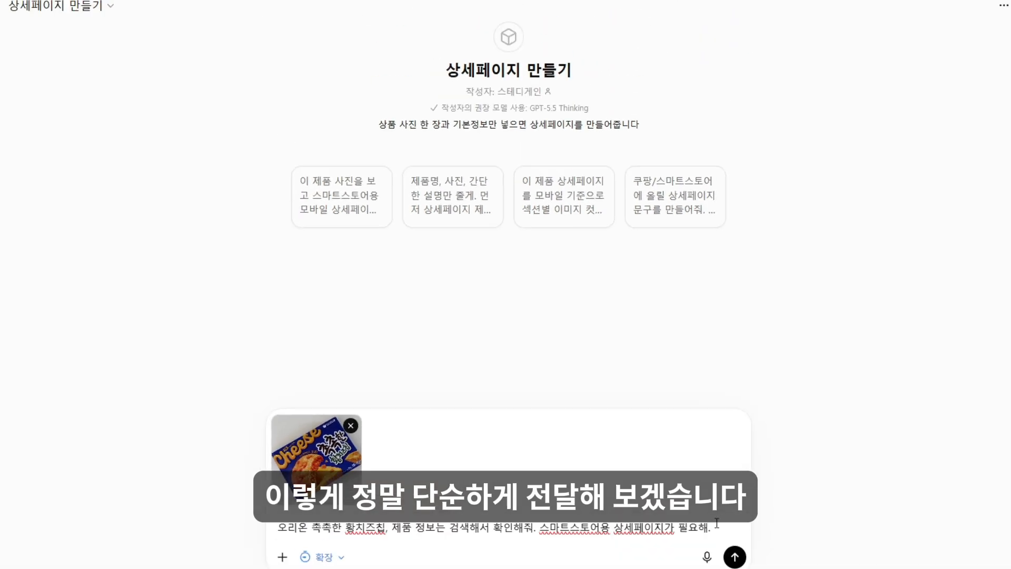
pyautogui.press('Return')
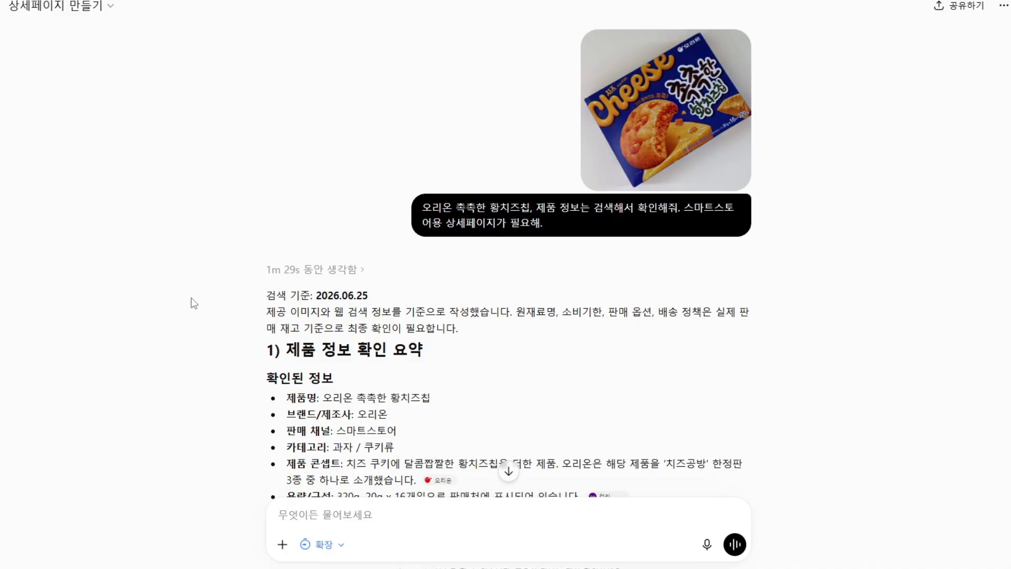
# Review the generated detail page response, from the product information summary through the section copy drafts to the mobile image plan (모바일 이미지 기획안).
pyautogui.scroll(-3, 192, 303)
pyautogui.scroll(-2, 195, 303)
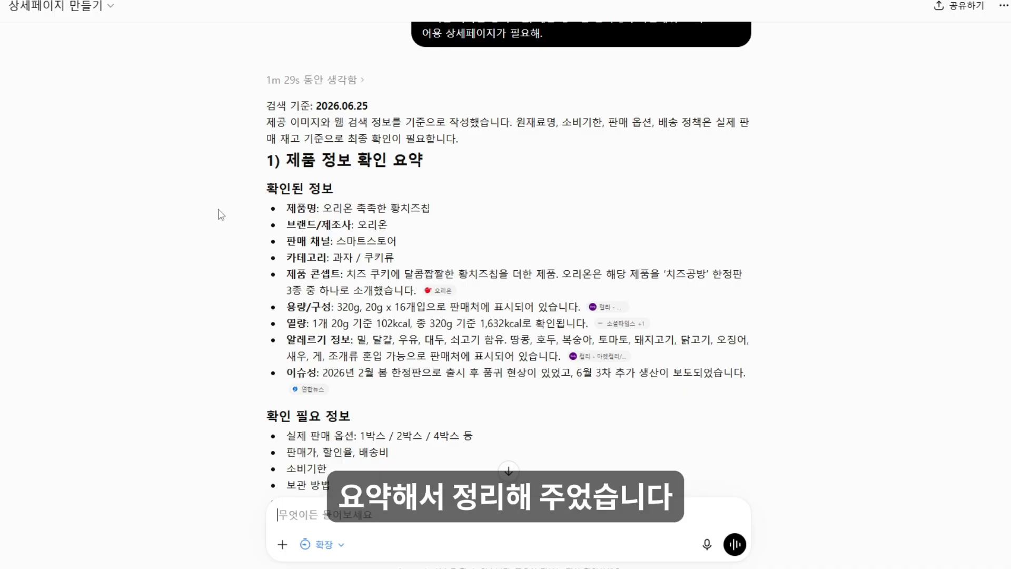
pyautogui.scroll(-9, 222, 215)
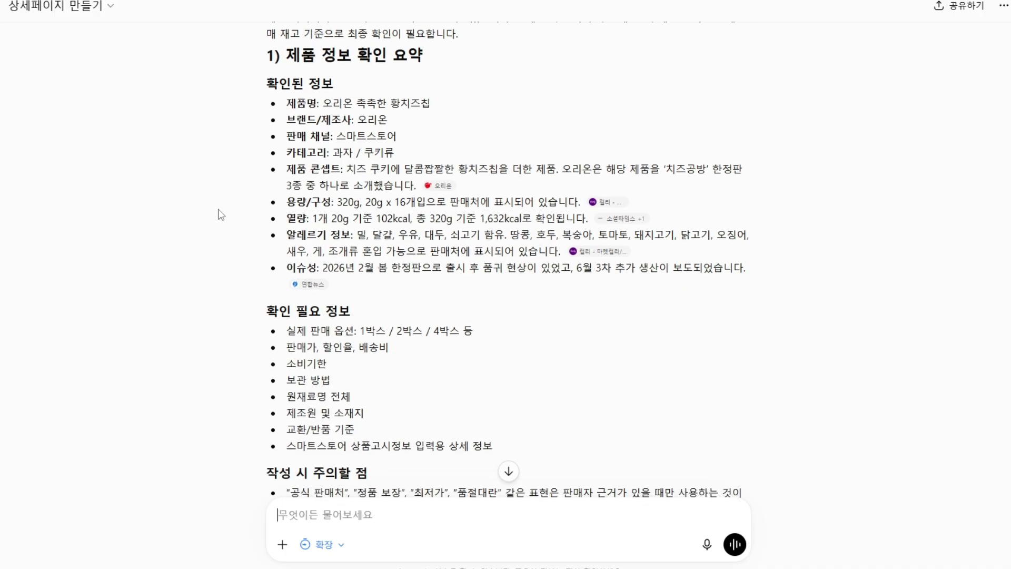
pyautogui.scroll(-6, 213, 287)
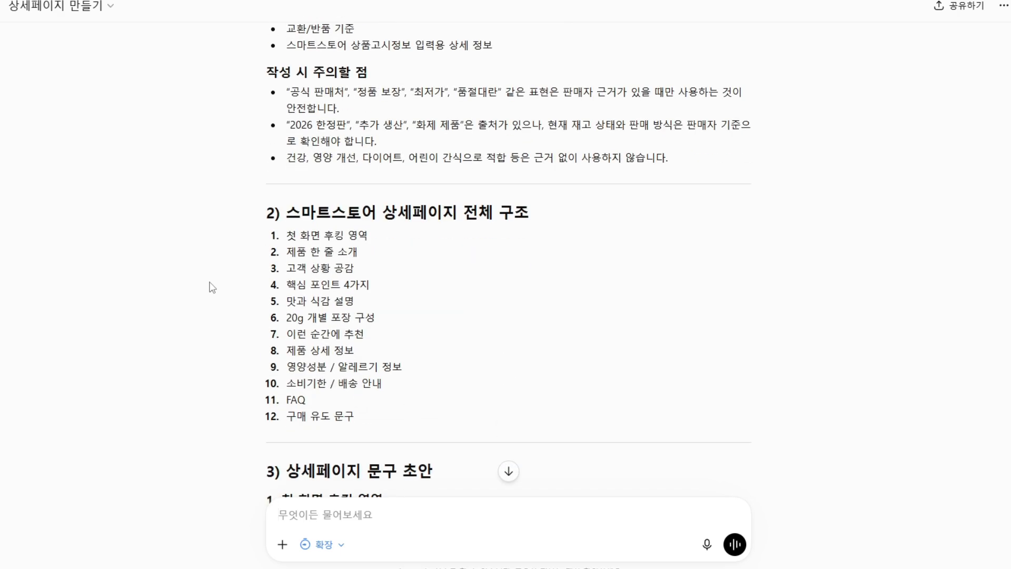
pyautogui.scroll(-17, 212, 287)
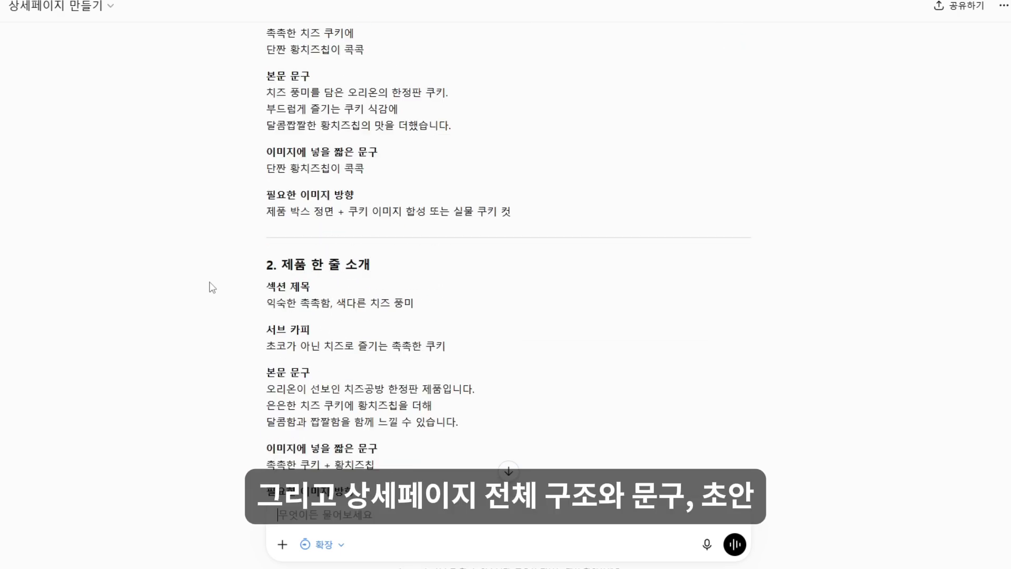
pyautogui.scroll(-20, 212, 287)
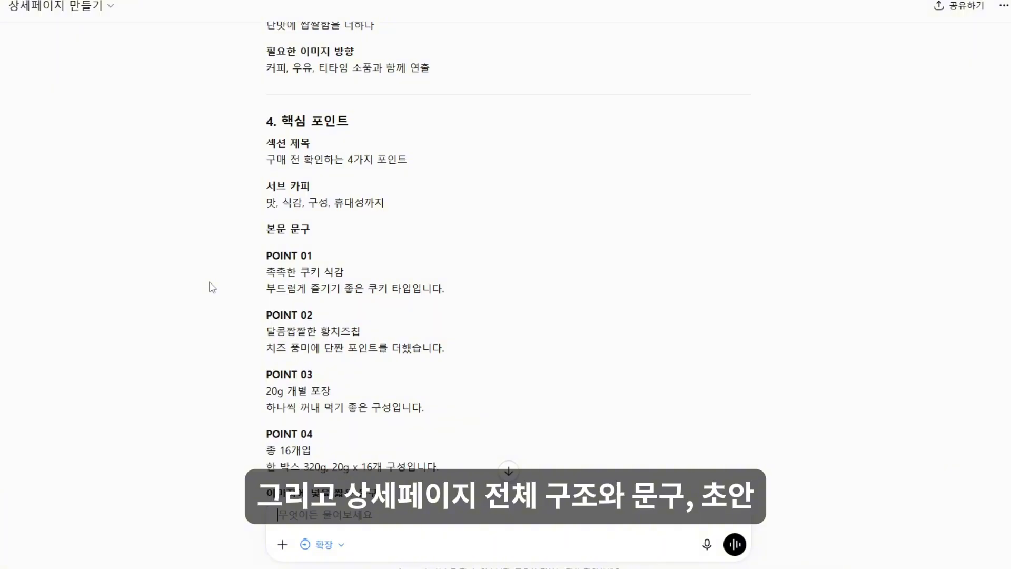
pyautogui.scroll(-7, 212, 287)
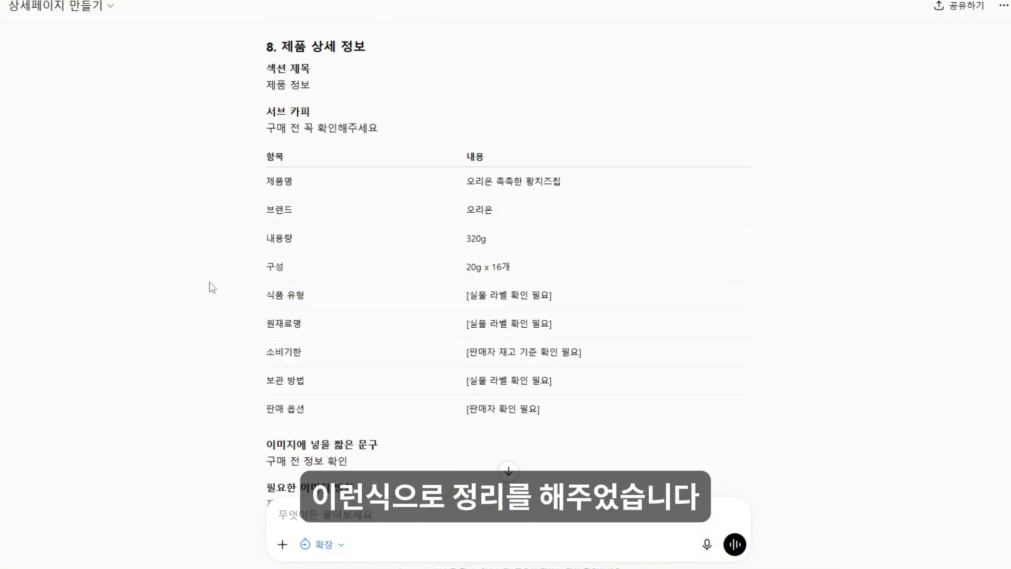
pyautogui.scroll(3, 212, 287)
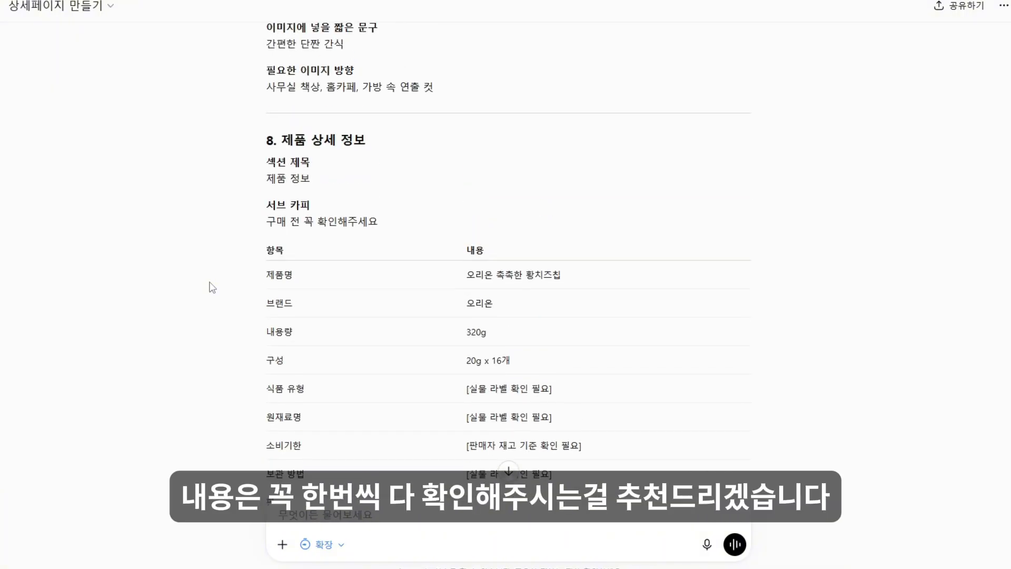
pyautogui.scroll(-14, 212, 287)
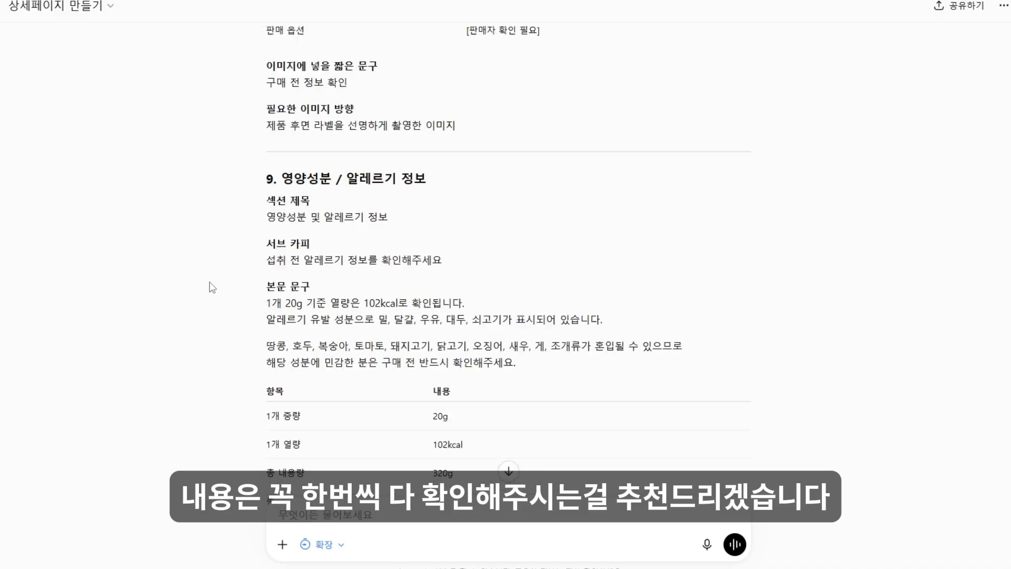
pyautogui.scroll(-19, 213, 287)
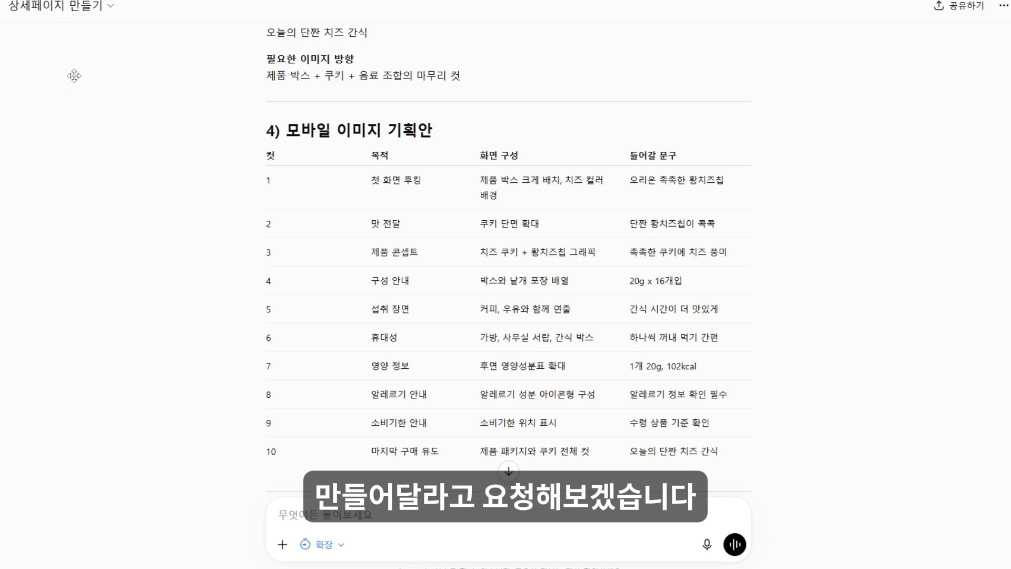
# Request the first cut with "첫번째 컷 상세페이지 이미지 만들어줘" and ask for the image instead of a path with "경로 말고 이미지 보여줘".
pyautogui.write('첫번째 컷 상세페이지 이미지 만들어줘')
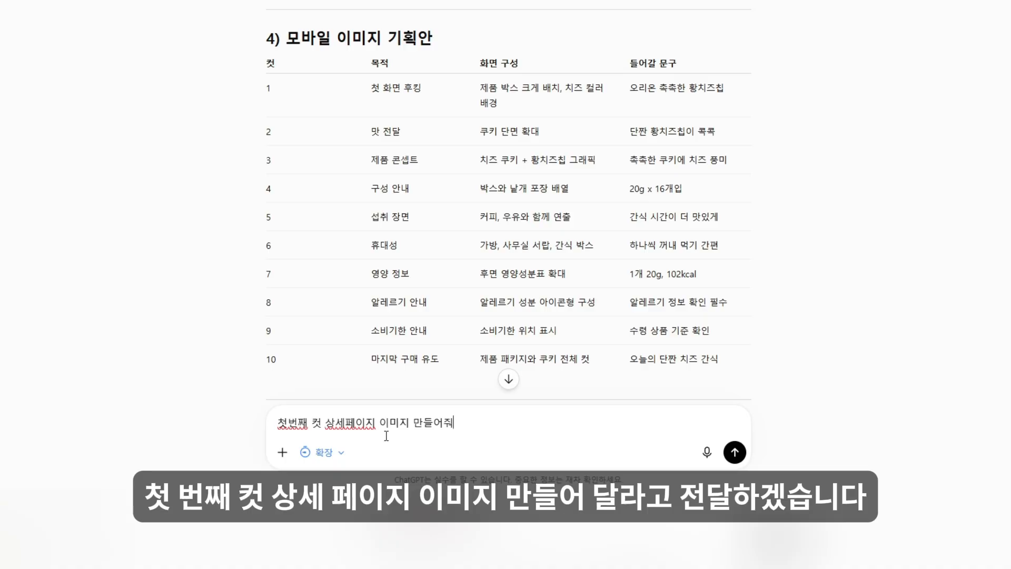
pyautogui.press('Return')
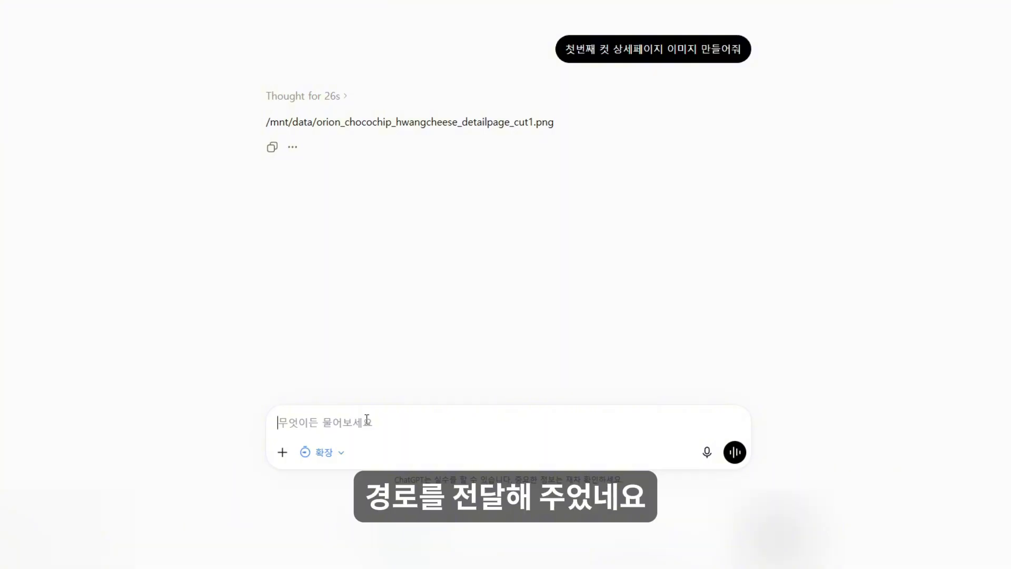
pyautogui.write('경로 말고 이미지 보여줘')
pyautogui.press('Return')
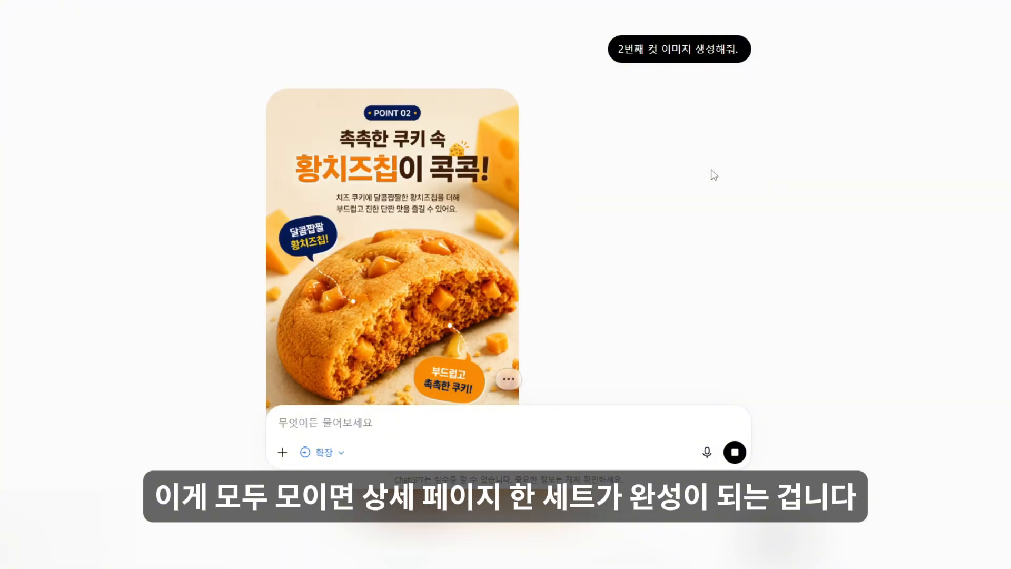
# Reuse the second-cut request text to send "3번째 컷 이미지 생성해줘." for the third cut image.
pyautogui.tripleClick(660, 56)
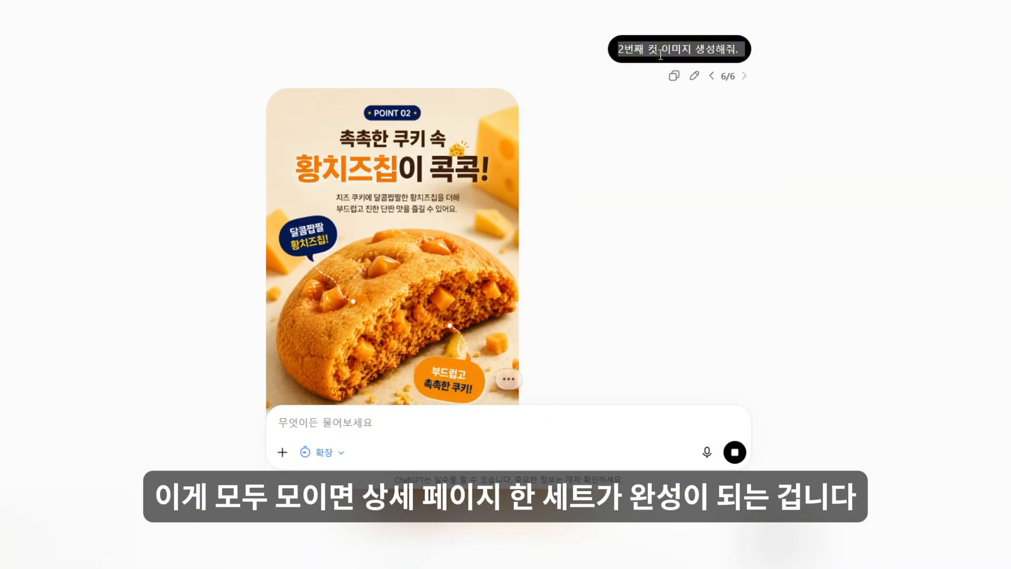
pyautogui.click(672, 208)
pyautogui.scroll(-1, 672, 208)
pyautogui.scroll(-1, 669, 216)
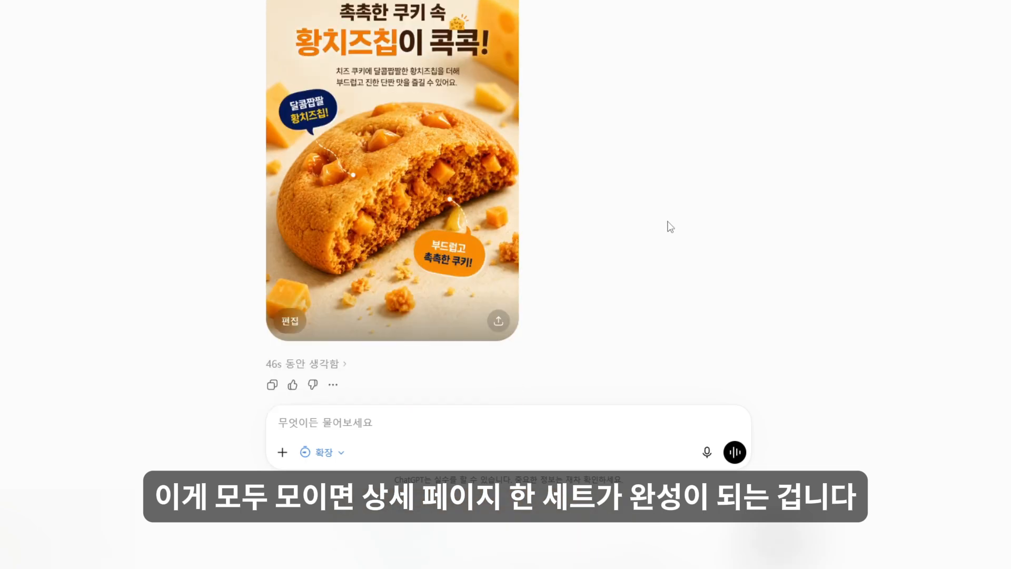
pyautogui.click(490, 415)
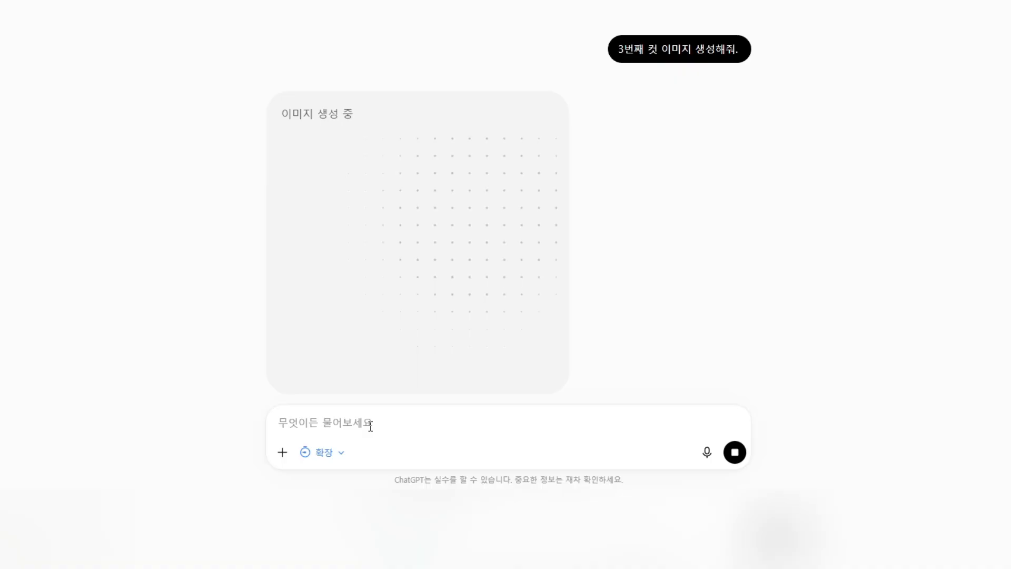
# Request the remaining cuts: "4번째 컷 이미지 생성해줘. 10번째 컷 이미지까지 순차적으로 스텝바이스텝으로 생성해줘. 한장에 합치지 말고 각각 생성해줘".
pyautogui.write('4번째 컷 이미지 생성해줘. 10번째 컷 이미지까지 순차적으로 스텝바이스텝으로 생성해줘.')
pyautogui.write('한장에 합치지 말고 각')
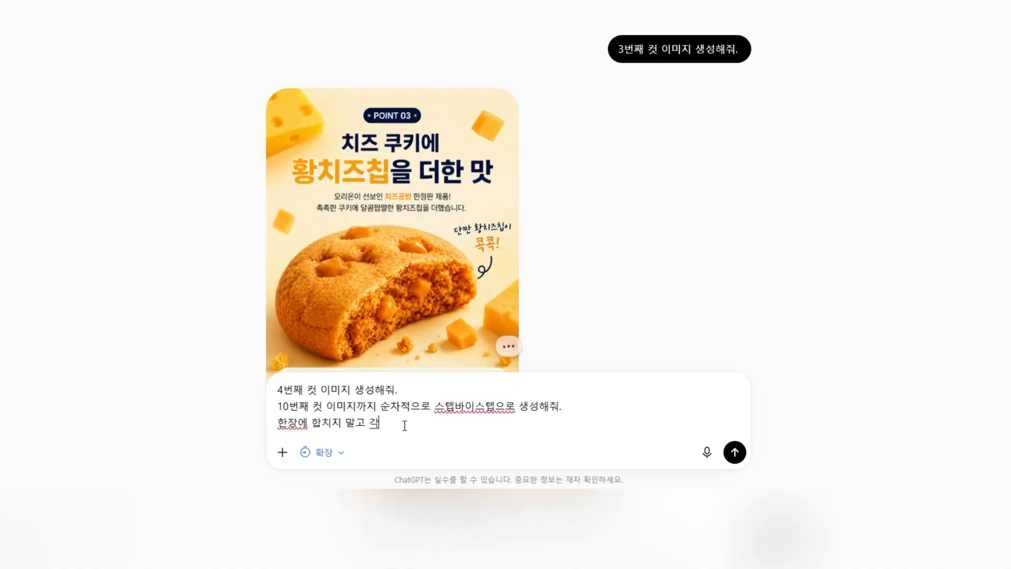
pyautogui.write('각 생성해줘')
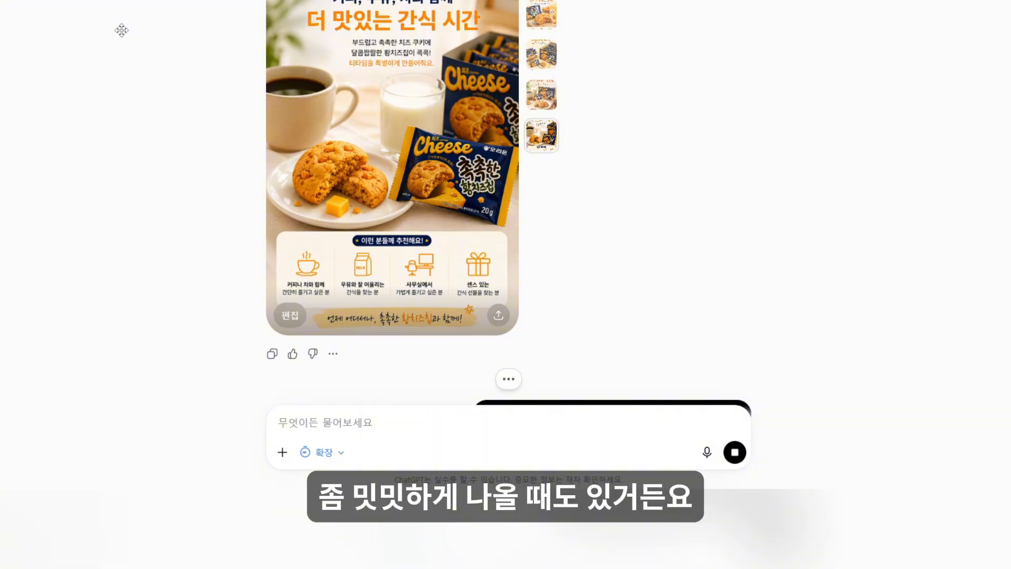
# Open the snack-time image with coffee and milk for editing and enter the edit request "우측에 과자 박스 제거해줘".
pyautogui.click(290, 318)
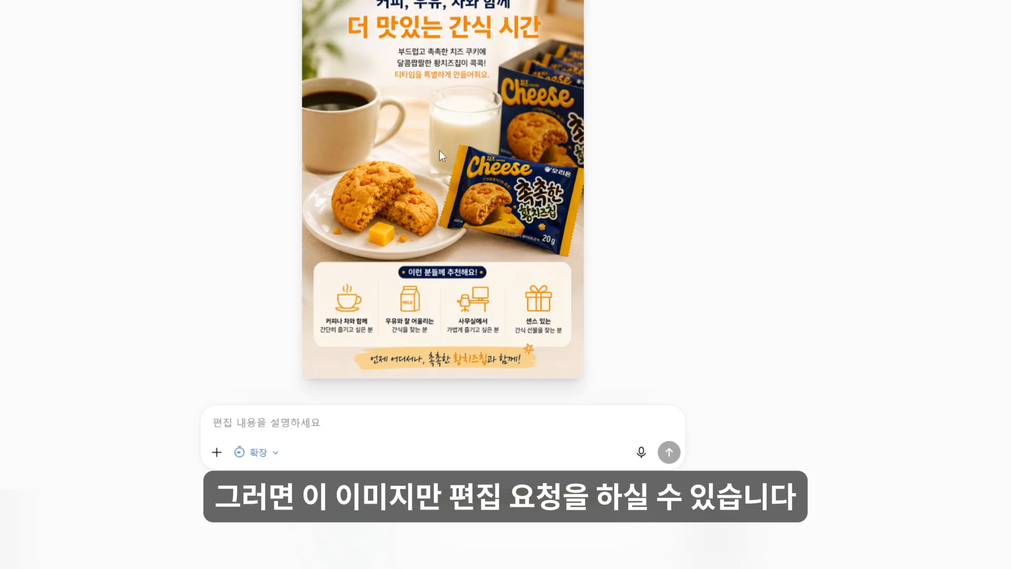
pyautogui.write('우측에 과자 박스 제거해줘')
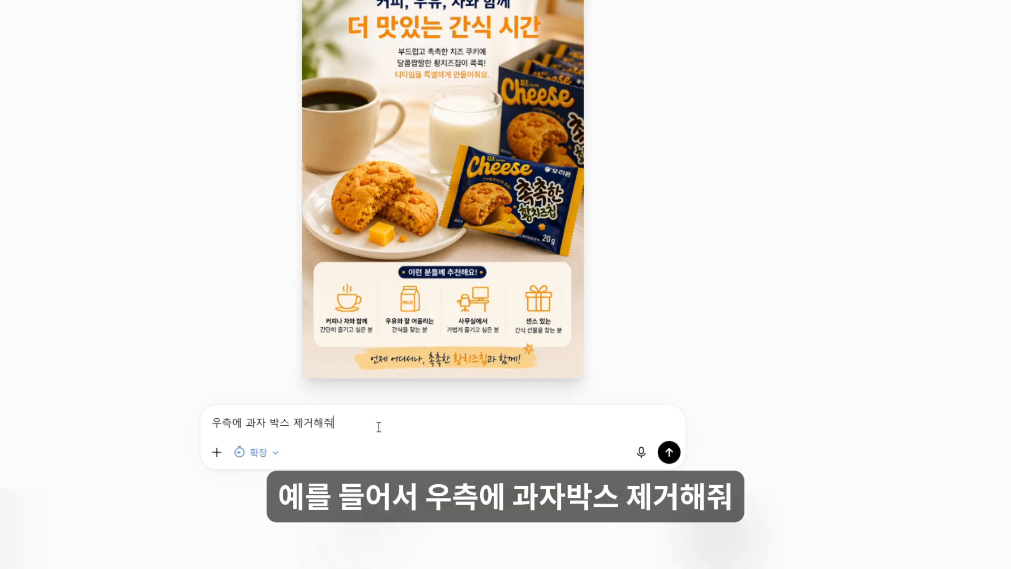